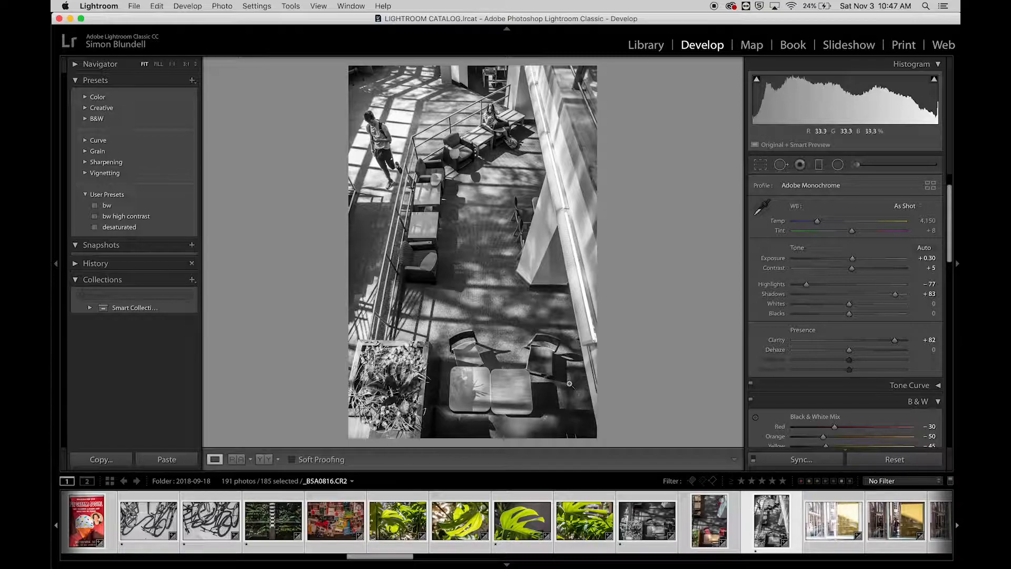
Step: Switch from the Develop module to the Print module
left_click(902, 46)
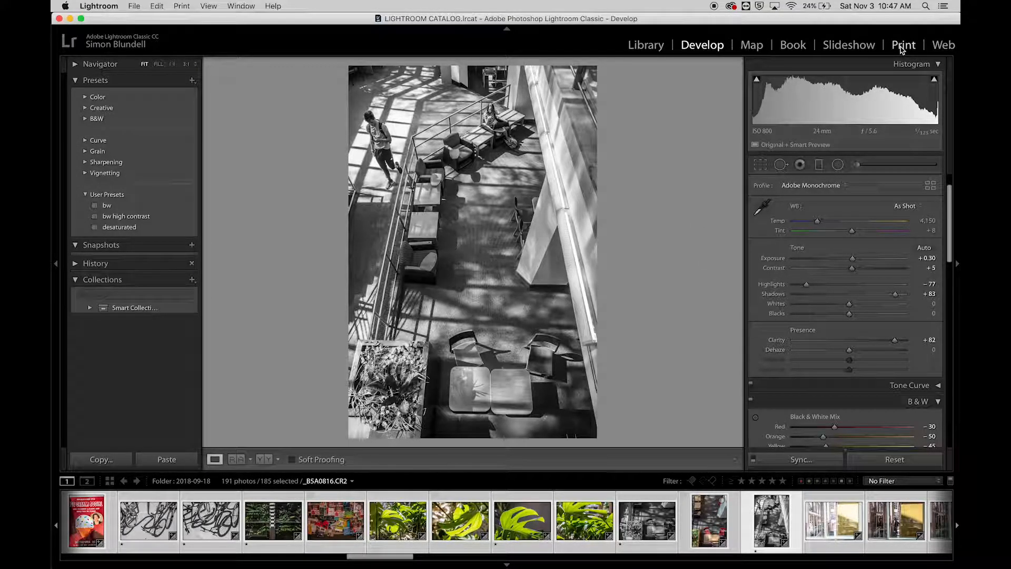
Step: Select the first filmstrip photo and close the Software updates notification
left_click(650, 197)
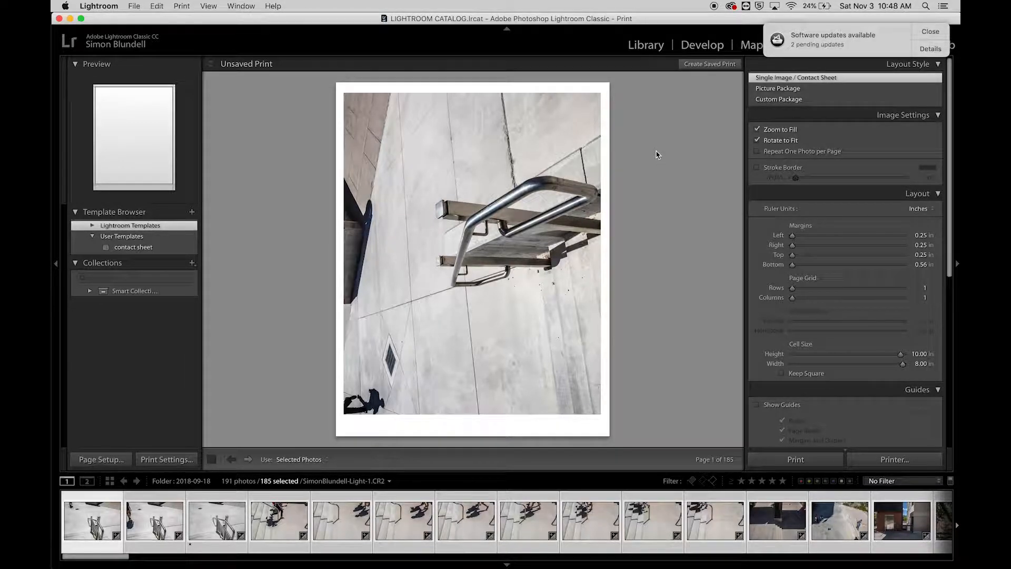
left_click(930, 31)
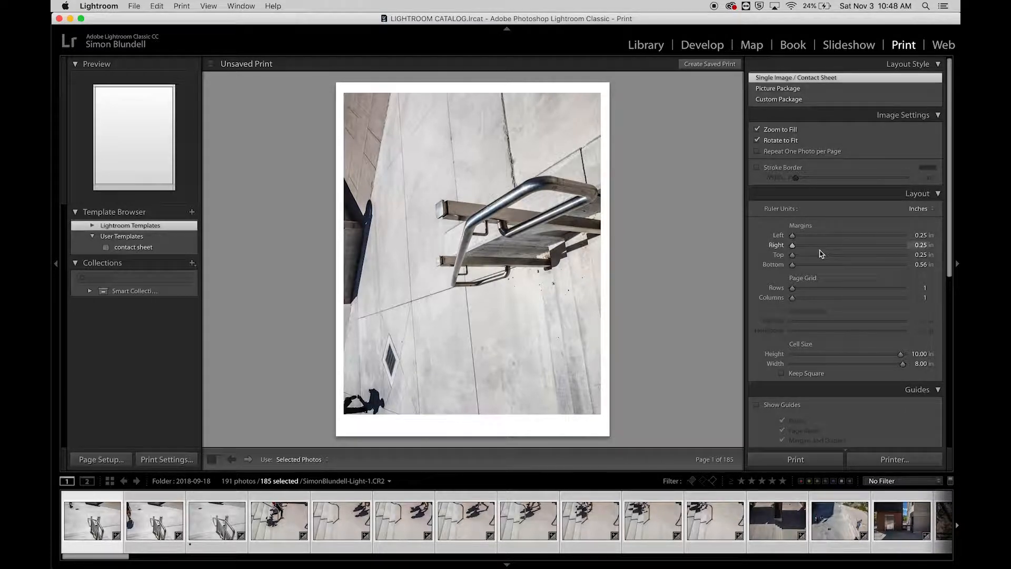
Step: Set the Page Grid to 4 rows and 5 columns, giving a 10-page contact sheet
left_click(937, 195)
left_click(937, 195)
left_click(926, 288)
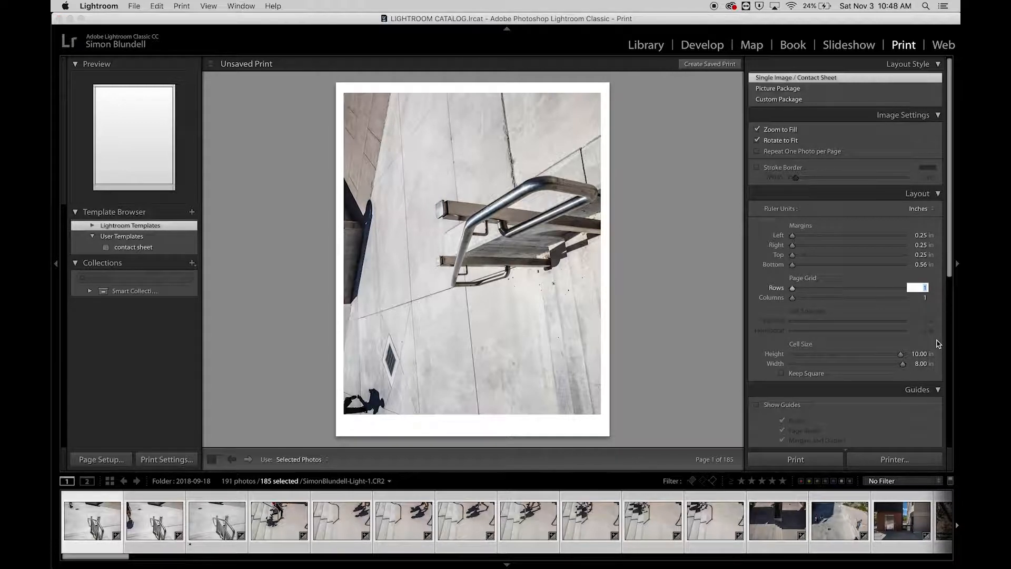
type("4")
key("Tab")
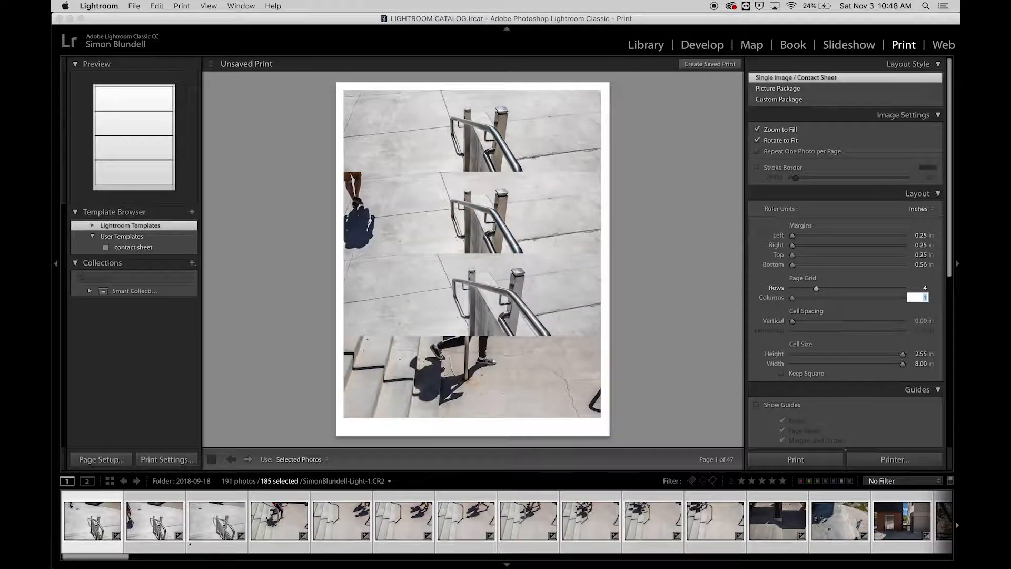
type("5")
key("Tab")
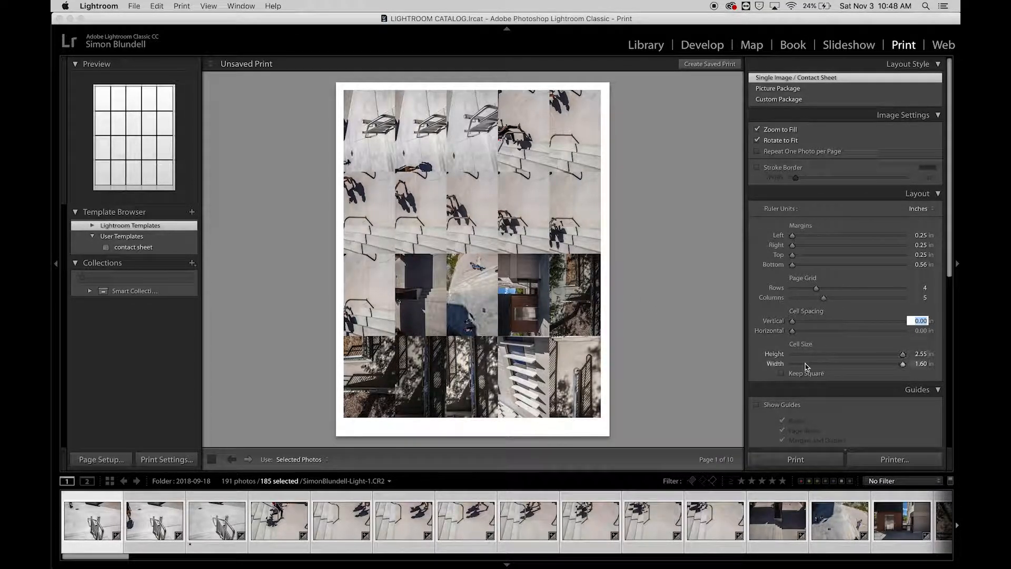
Step: Set cell spacing to 0.20 in vertical and 0.19 in horizontal, leaving 2.40 × 1.45 in cells
scroll(817, 347, "down", 1)
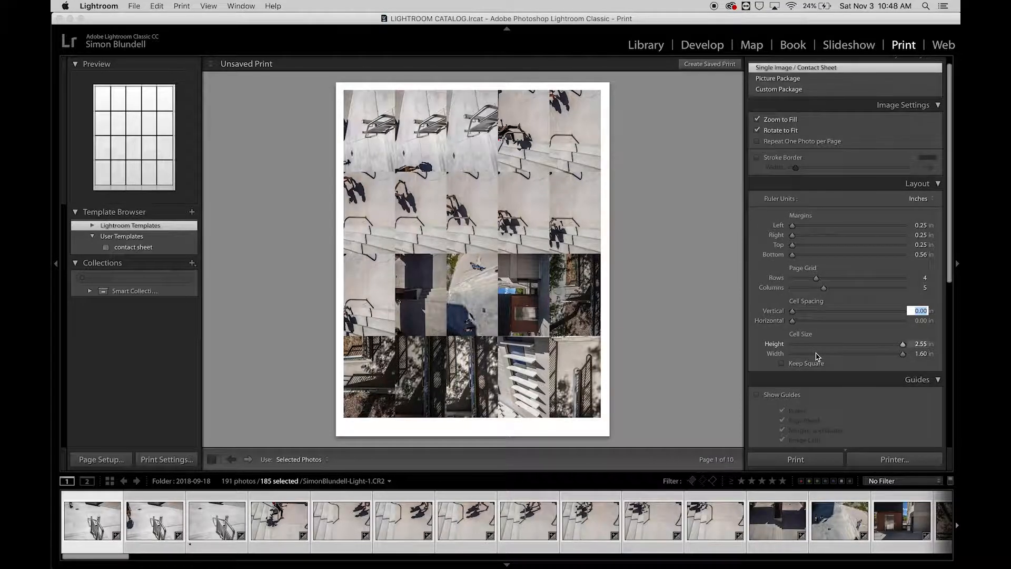
left_click(794, 312)
left_click_drag(794, 311, 805, 319)
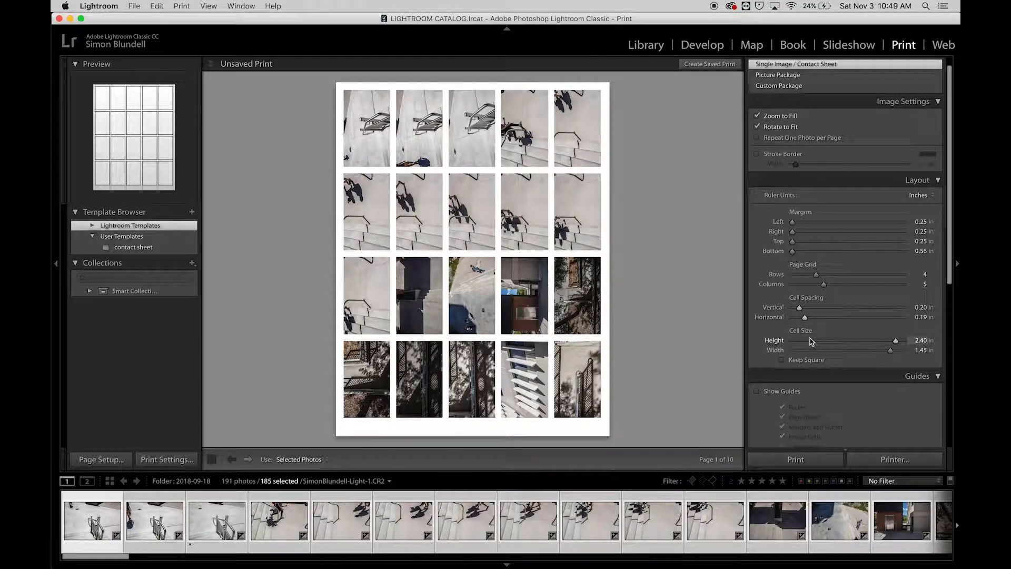
scroll(852, 337, "up", 2)
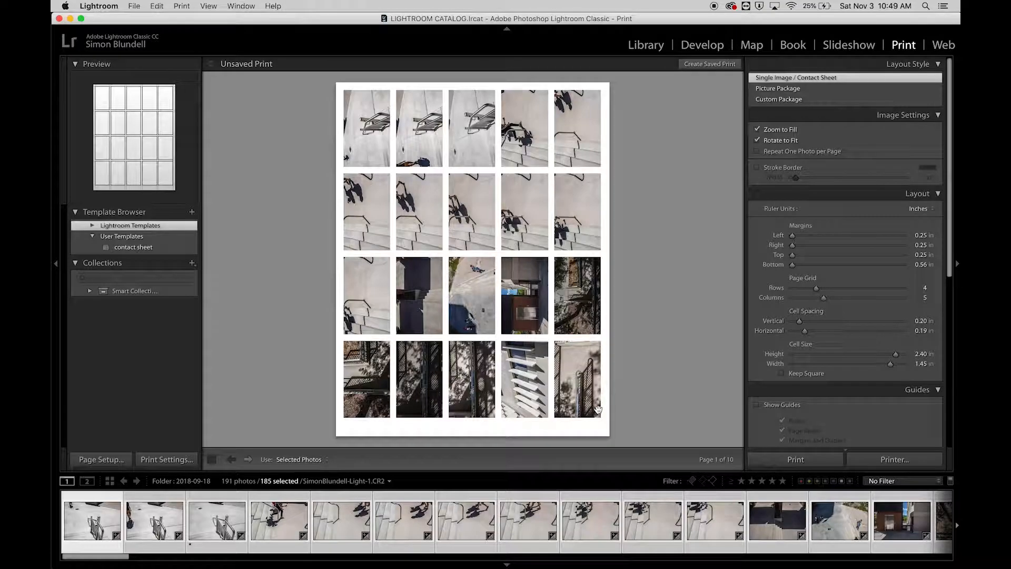
left_click(283, 520)
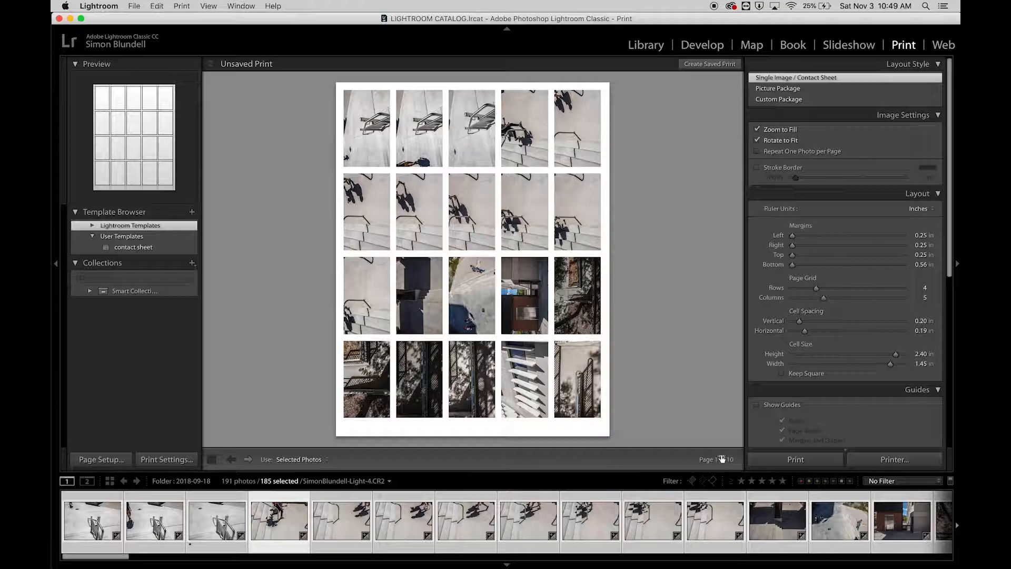
Step: Select all 191 photos for the contact sheet and page back to page 1 of 10
left_click(248, 460)
left_click(248, 459)
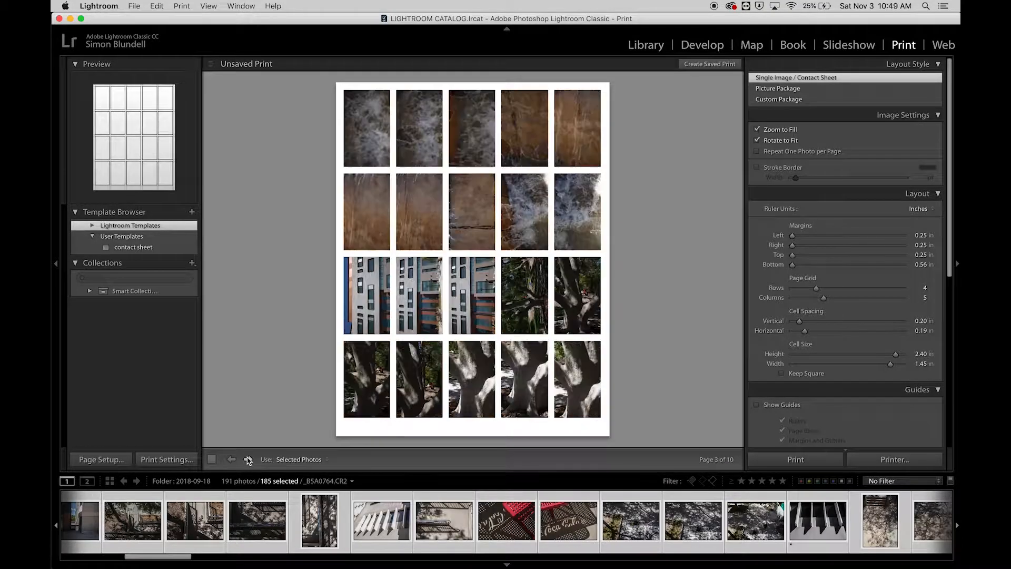
left_click(248, 460)
left_click(248, 459)
left_click(248, 459)
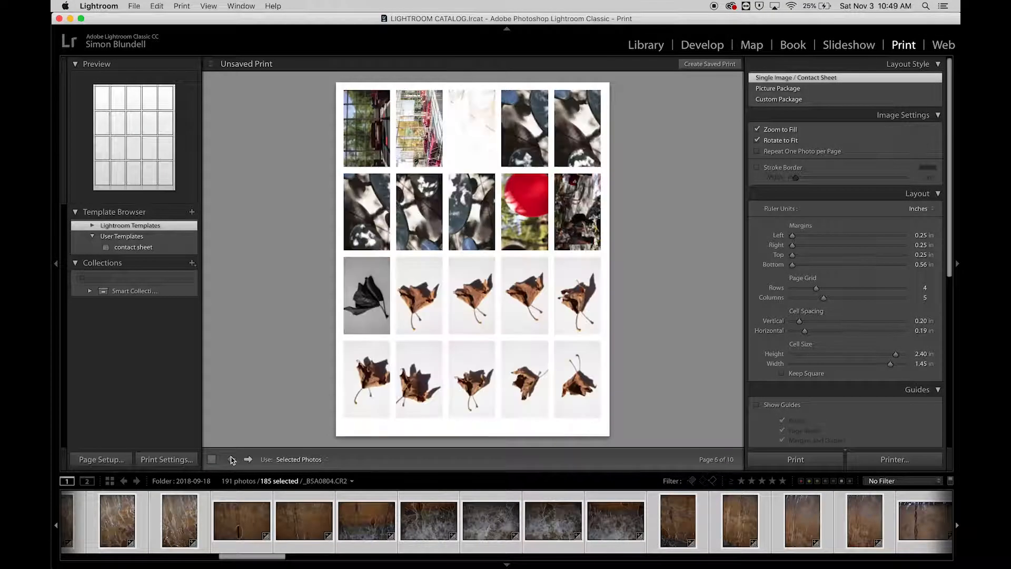
left_click(232, 460)
left_click(232, 460)
key("super+a")
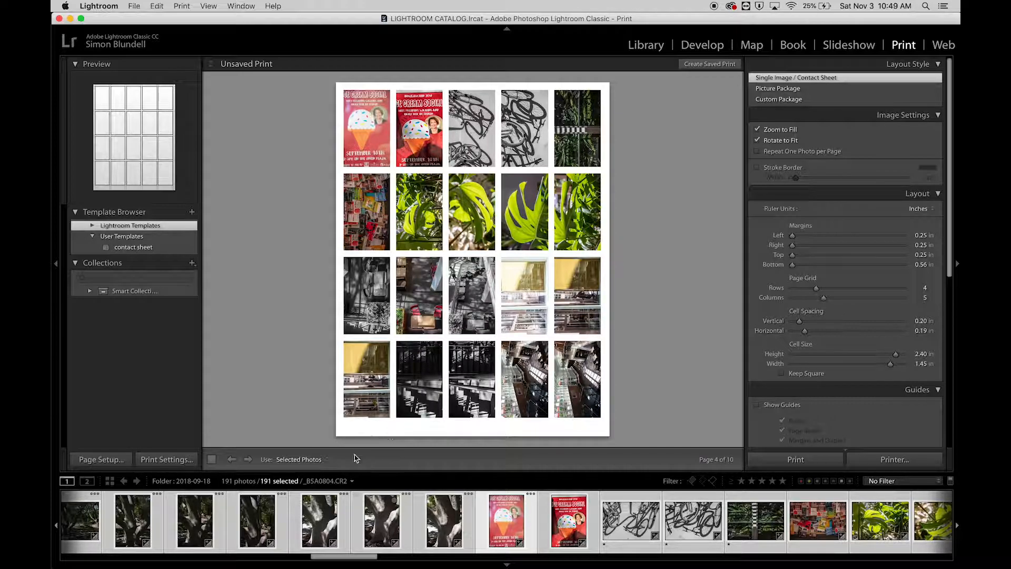
left_click(232, 459)
left_click(233, 460)
left_click(233, 459)
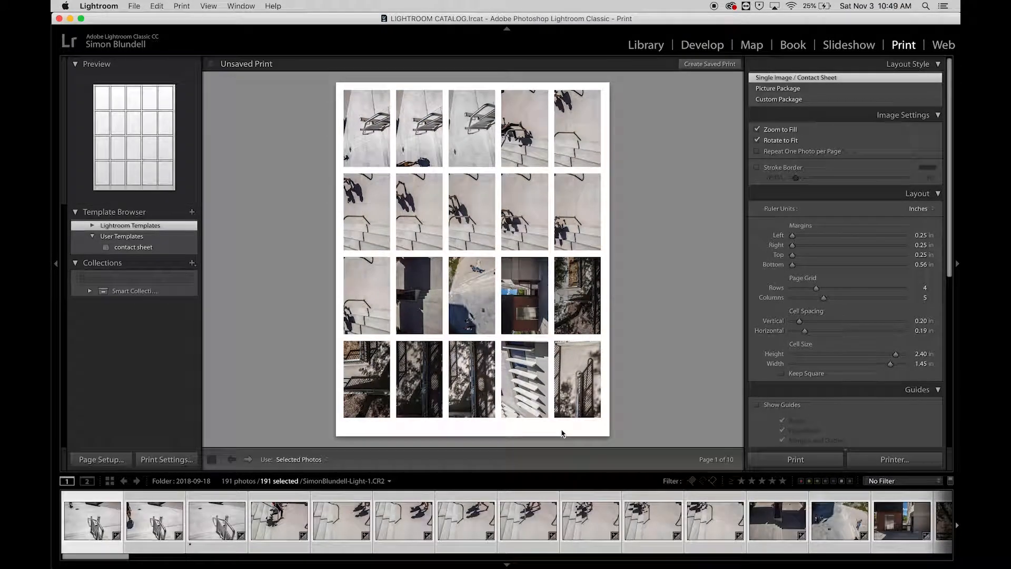
Step: Send the contact sheet to the print dialog's PDF > Save as PDF output
left_click(877, 461)
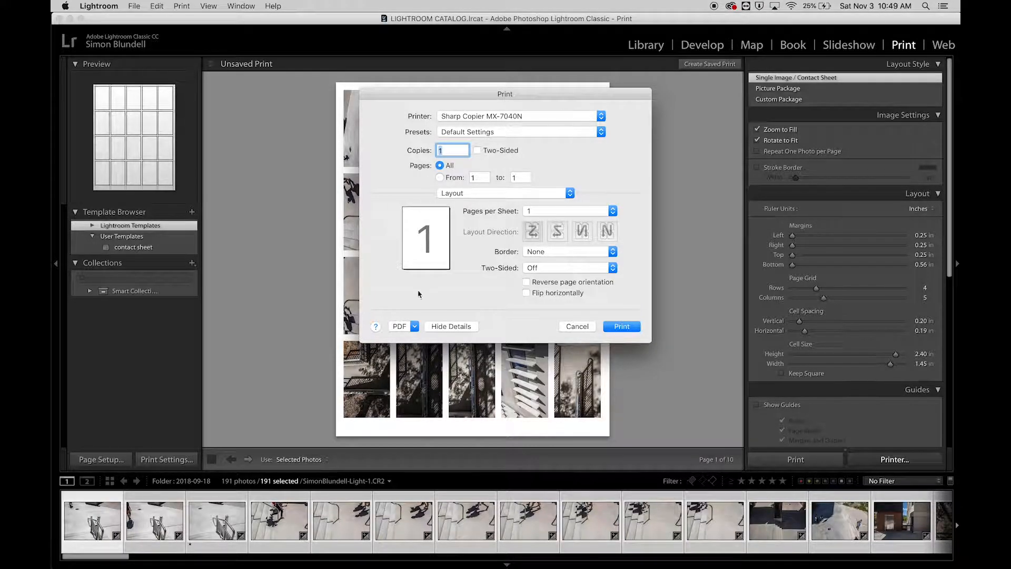
left_click(414, 327)
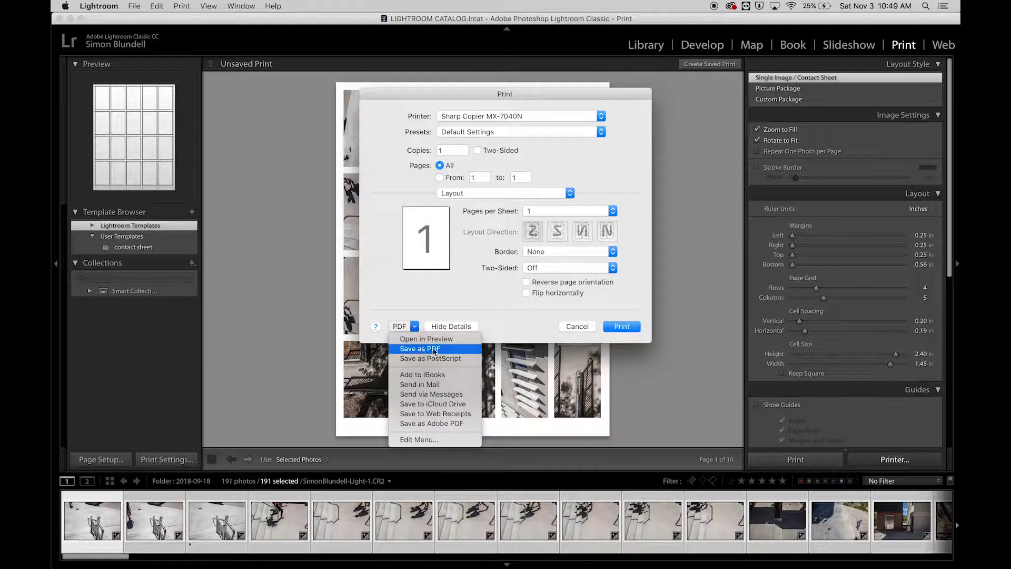
left_click(463, 349)
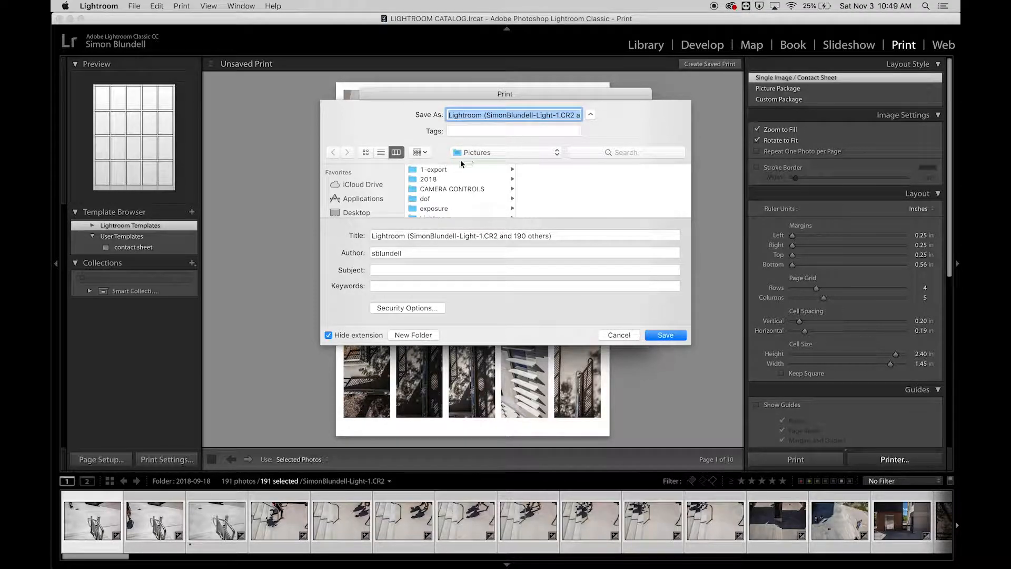
Step: Name the PDF file and save it in the Pictures folder
scroll(491, 191, "down", 3)
scroll(491, 191, "up", 3)
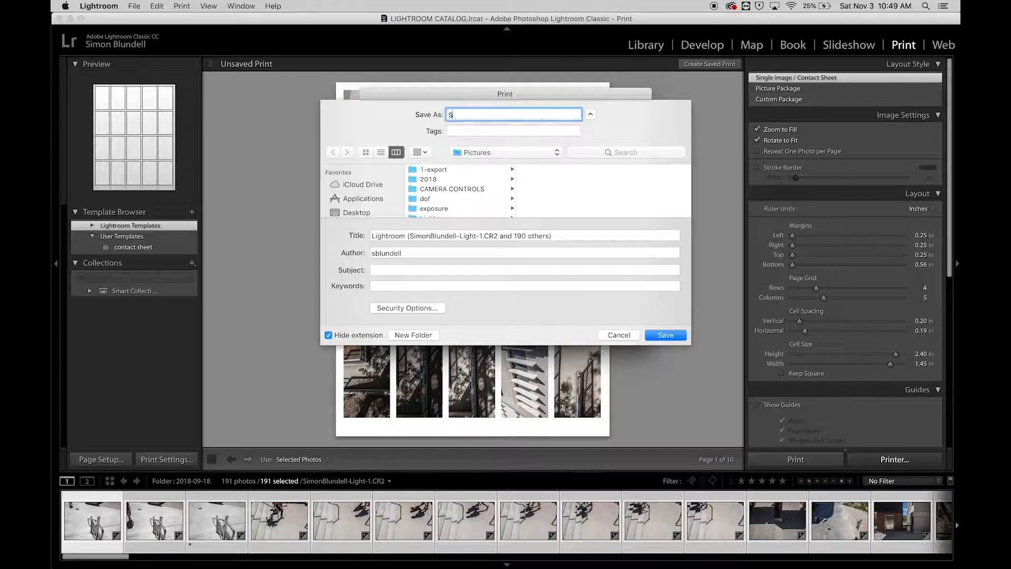
type("-Came")
type("actSheet")
left_click(658, 336)
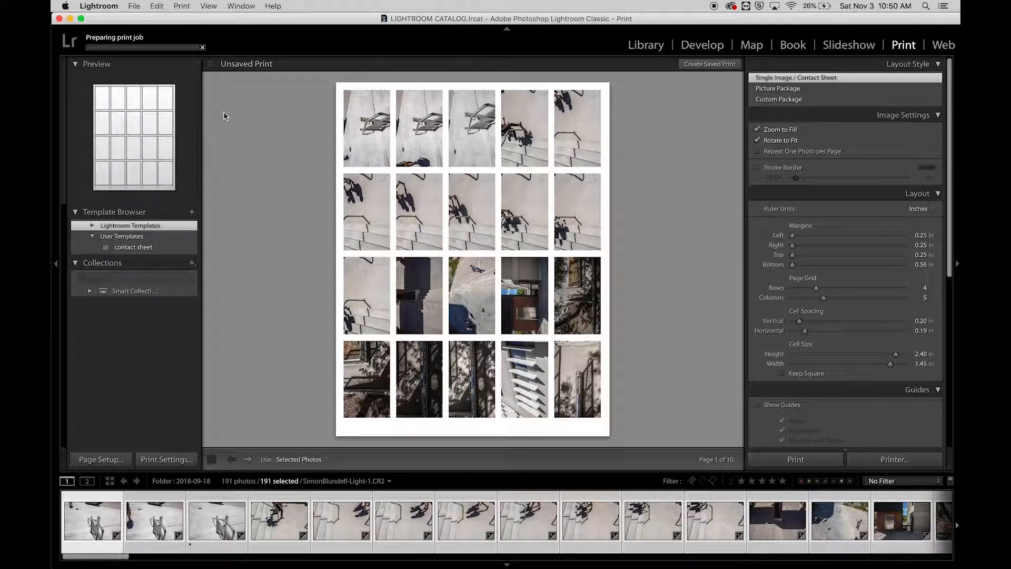
mouse_move(377, 564)
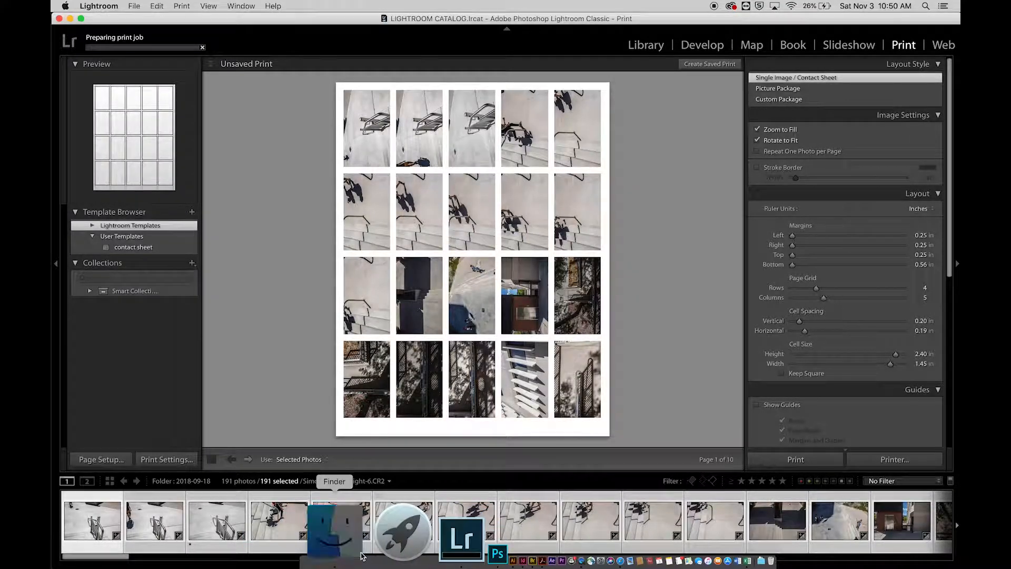
Step: Open Finder on the Pictures folder to show the saved contact sheet PDF
left_click(361, 555)
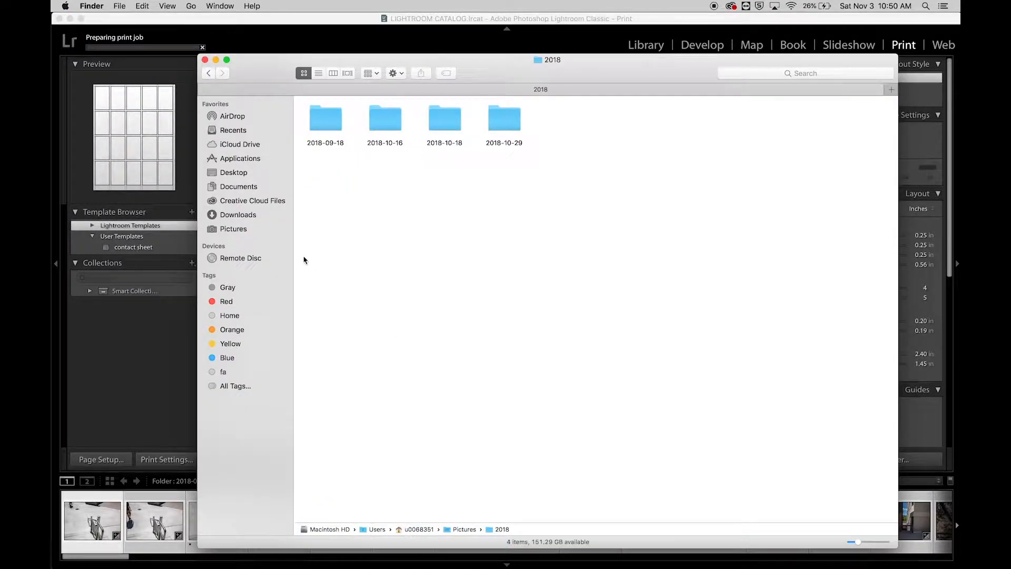
left_click(233, 229)
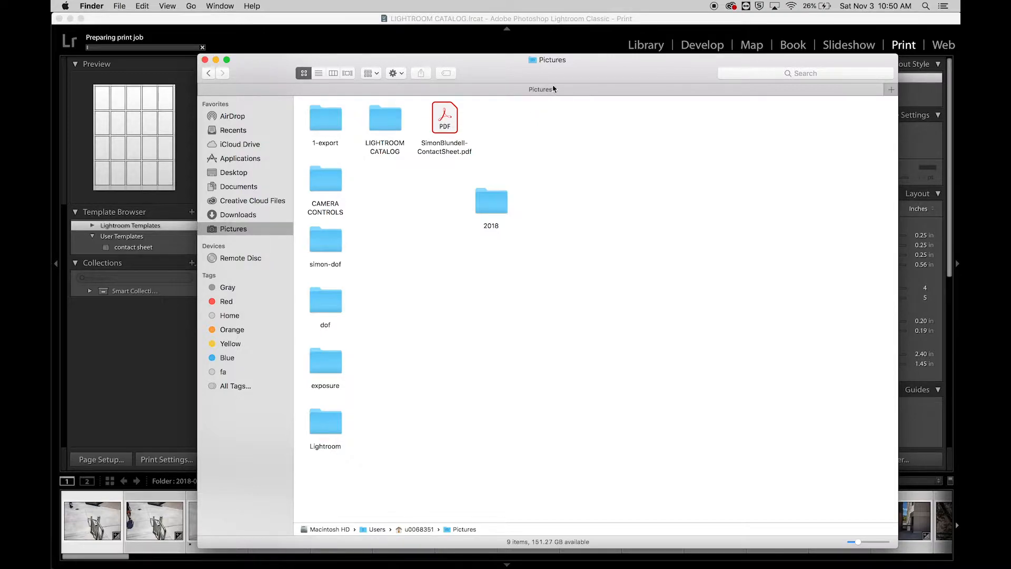
left_click_drag(575, 70, 584, 56)
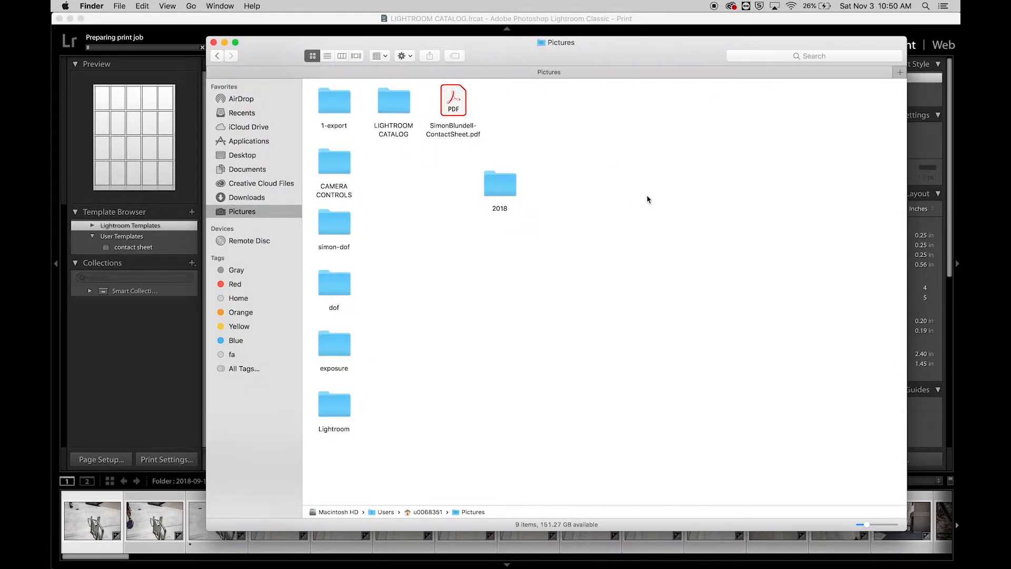